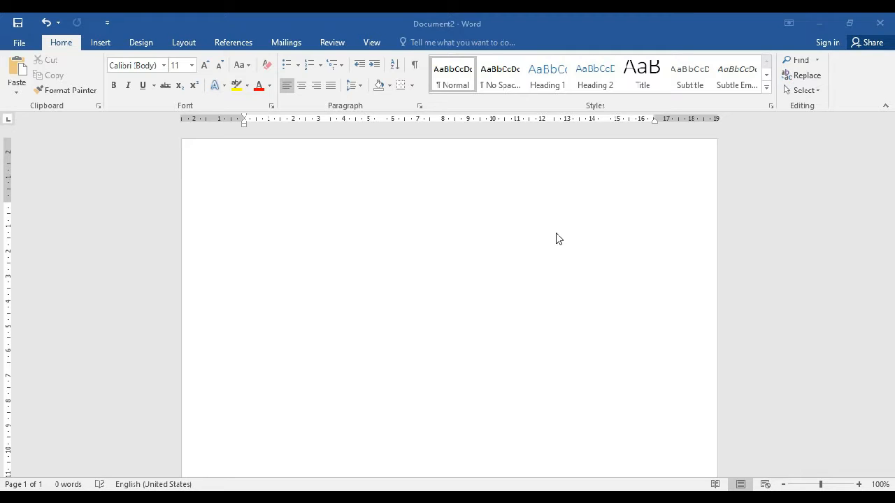
Write the first paragraph: "Aku adalah anak gembala sellau riang serta gembira, karena aku senang bekerja tak pernah malas ataupun lelah la la la la"
click(299, 234)
text(Aku adalah)
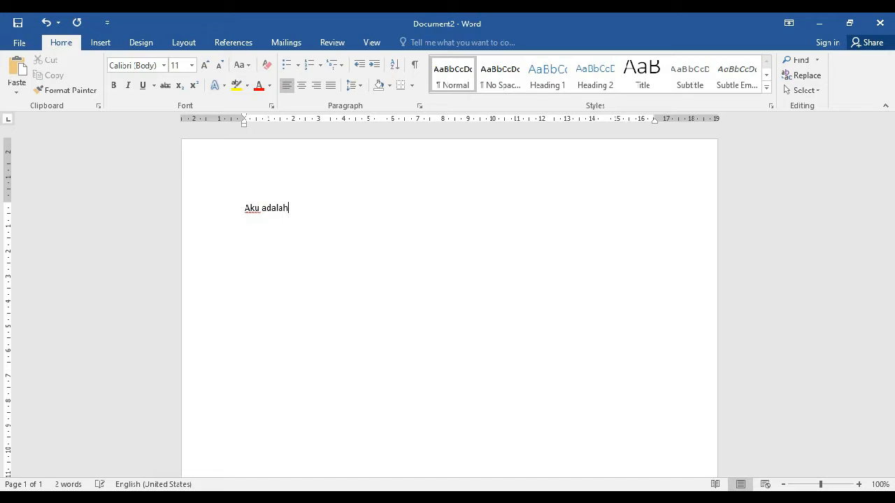
text( anak gembala sellau riang serta gembira)
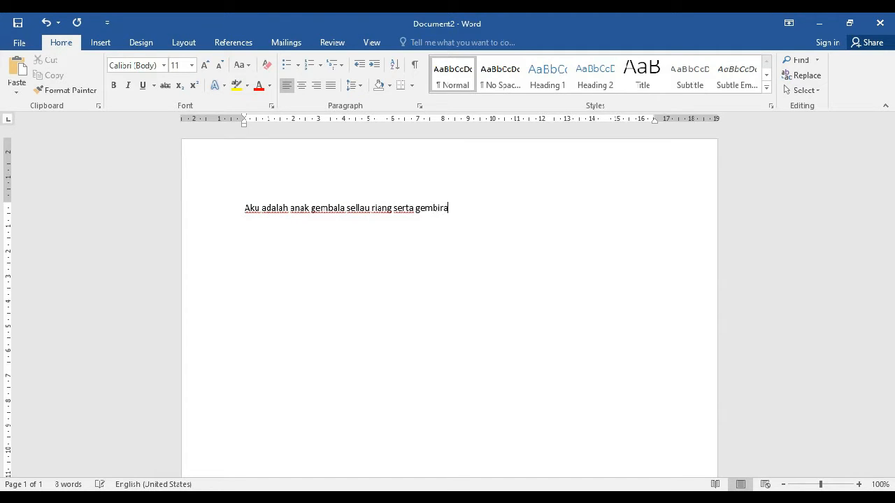
text(, karena aku senang bekerja tak)
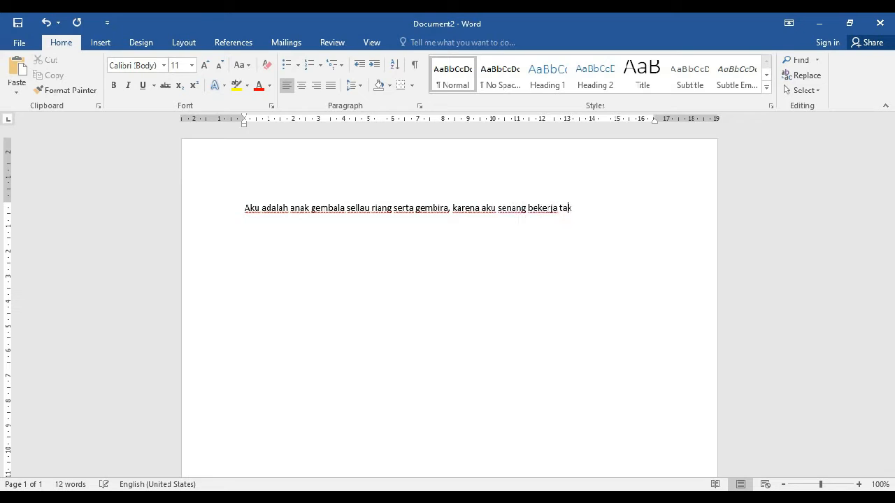
text( pernah malas ataupun lelah la la la la)
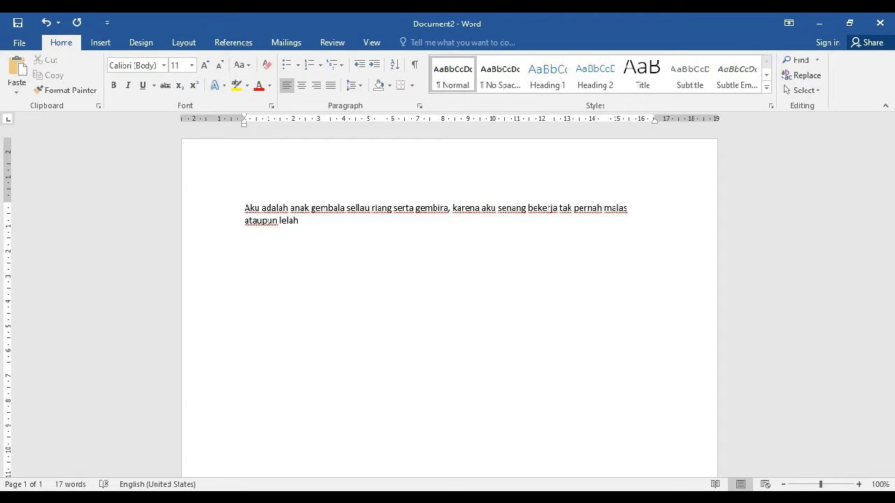
Add a paragraph: "Setiap hari kubawa ternak ke padang rumput di kaki bukit, bukitnya hijau subur dan banyak ternak ku makan tak pernah sedikit la la la la"
key(Return)
text(Setiap hari kubawa ternak ke)
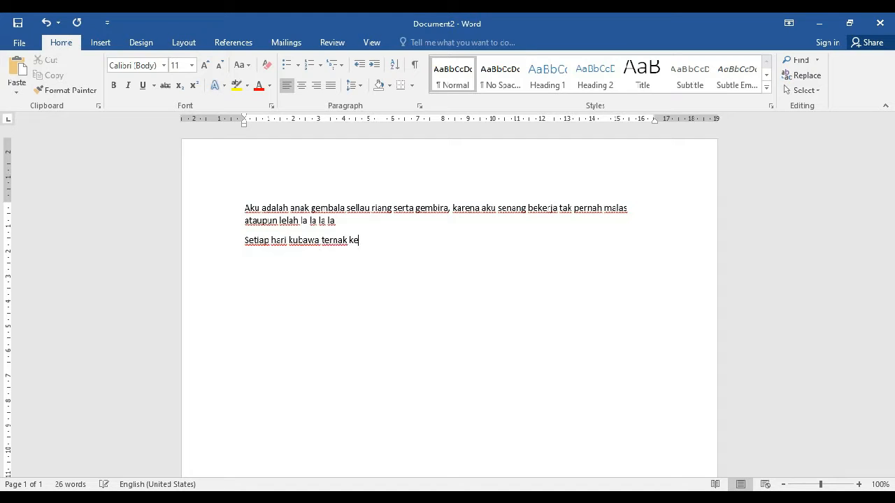
text( padang rumput di kaki buk)
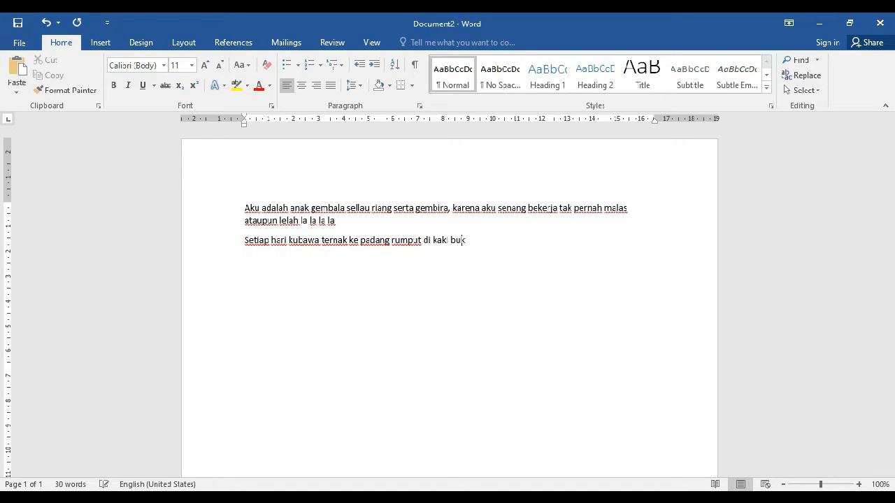
text(it, bukitnya hijau )
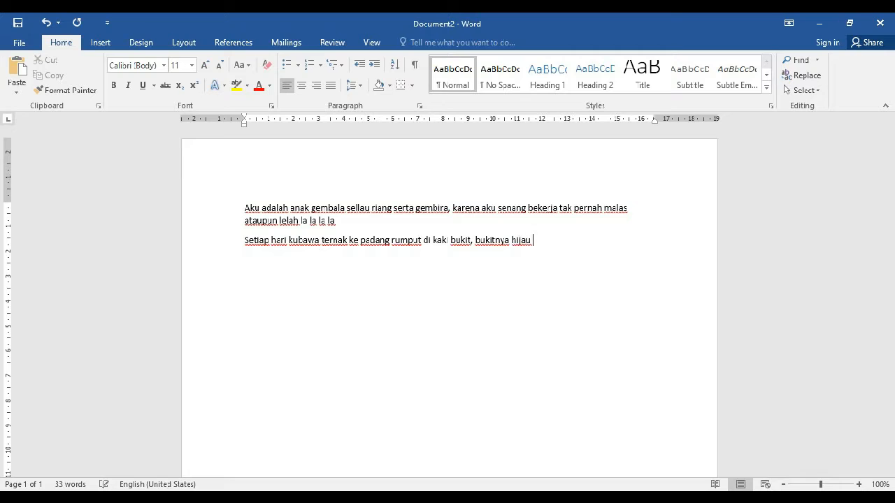
text(subur dan banyak ternak ku )
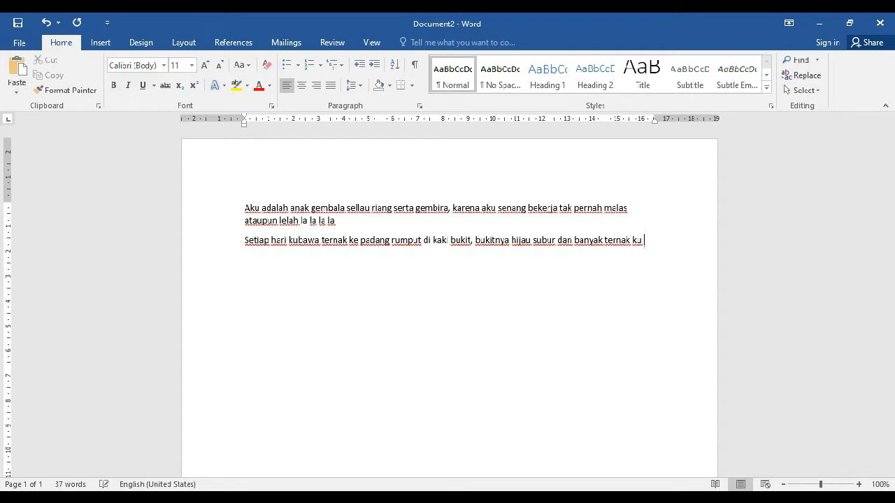
text(makan tak pernah sedikit )
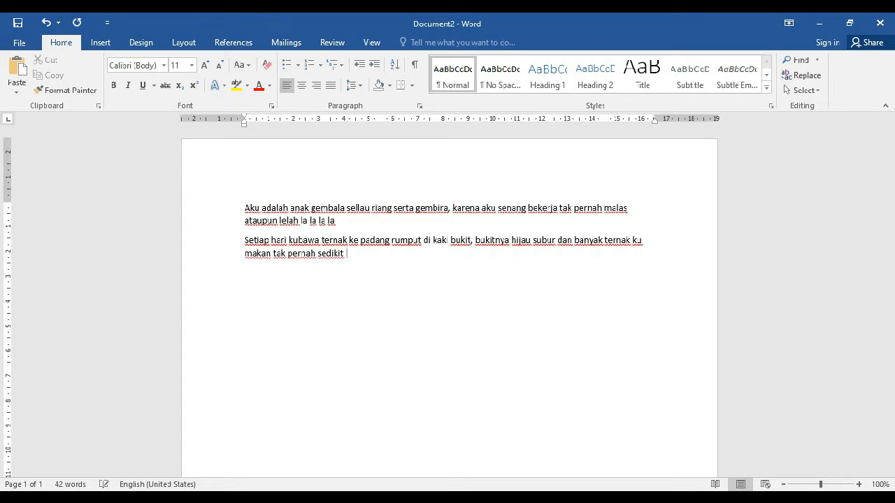
text(la la la la)
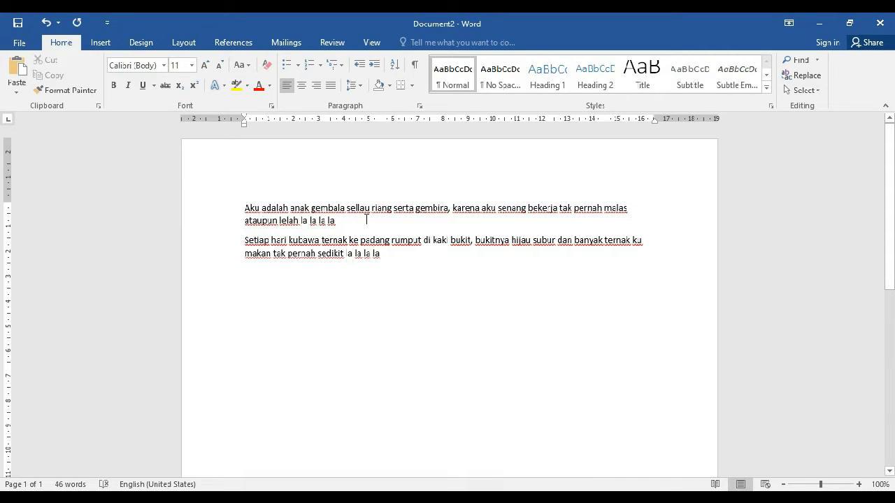
click(400, 253)
Turn off checking spelling as you type, marking grammar errors as you type, and checking grammar with spelling in the proofing options
click(17, 46)
click(21, 40)
click(20, 42)
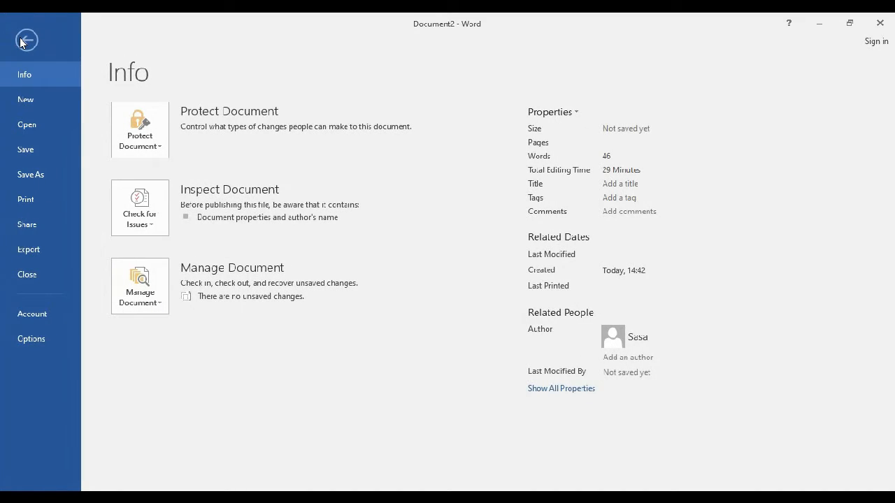
click(33, 344)
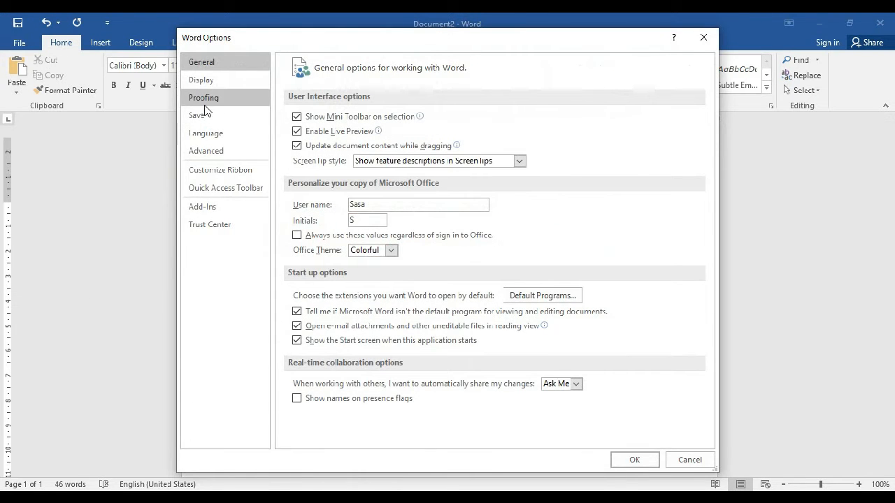
click(209, 97)
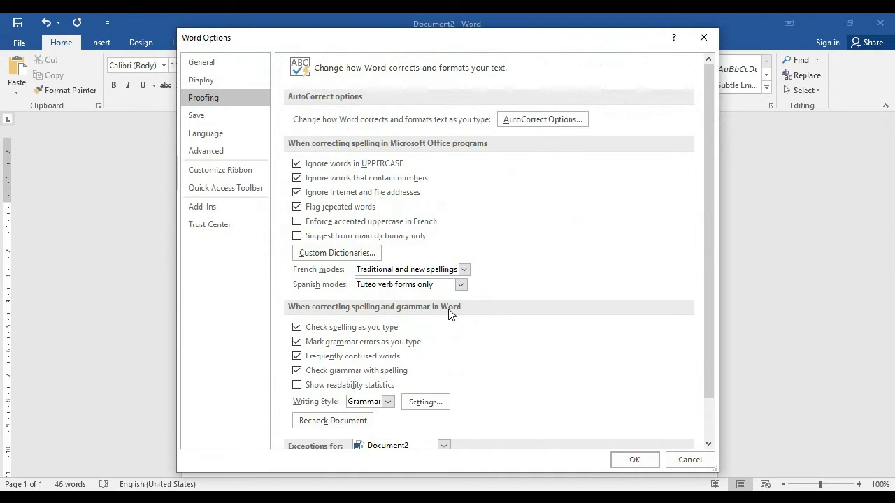
click(296, 327)
click(296, 342)
click(297, 371)
click(634, 460)
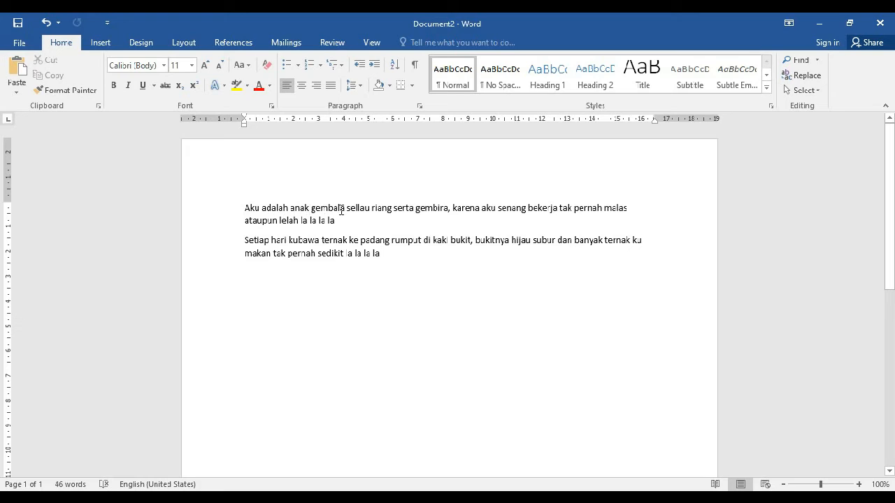
Correct the misspelled word "sellau" in the first line to "selalu"
click(367, 207)
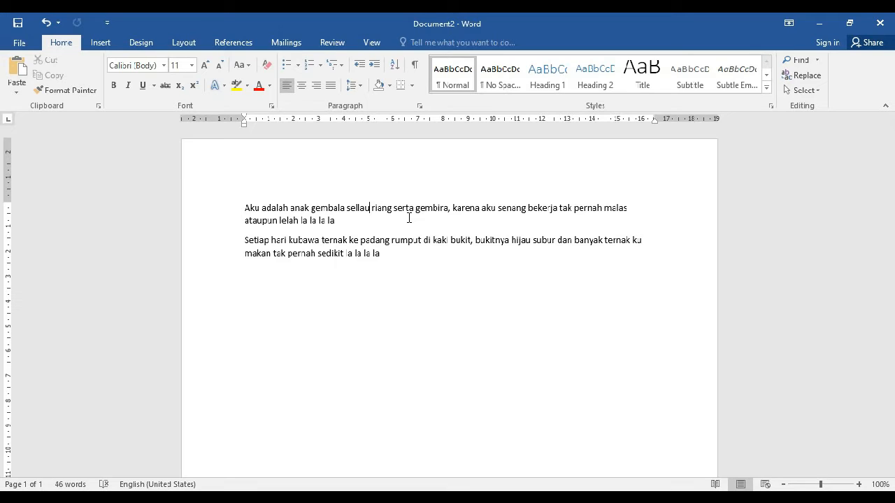
key(BackSpace)
key(BackSpace)
key(BackSpace)
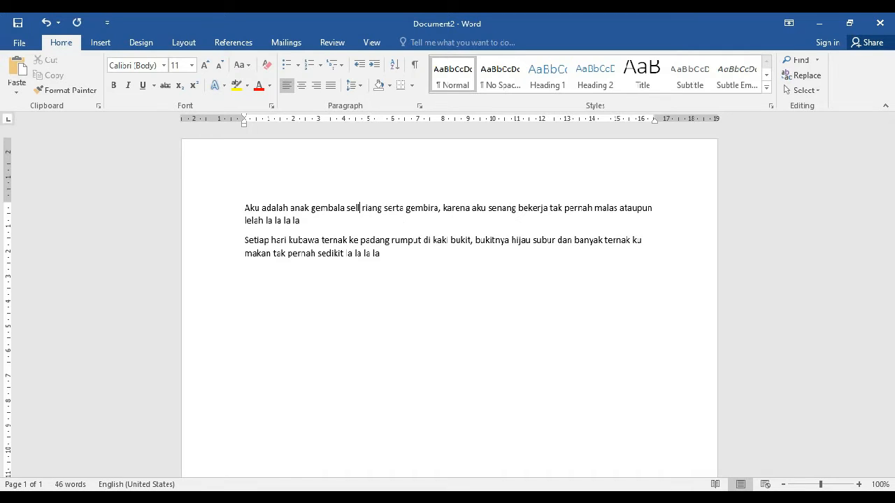
text(a)
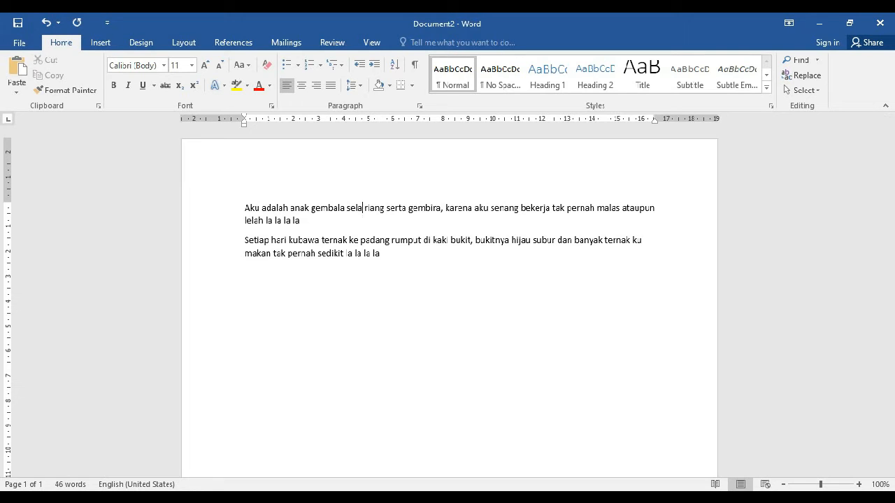
text(lu)
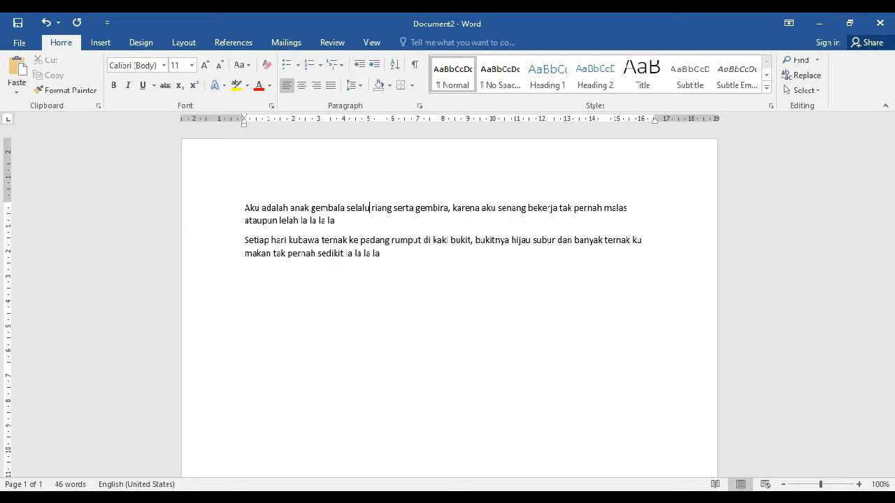
Delete characters backward from inside "selalu" into "gembala" in the first line, and restore the wording "gembala selalu"
click(356, 208)
key(BackSpace)
key(BackSpace)
key(BackSpace)
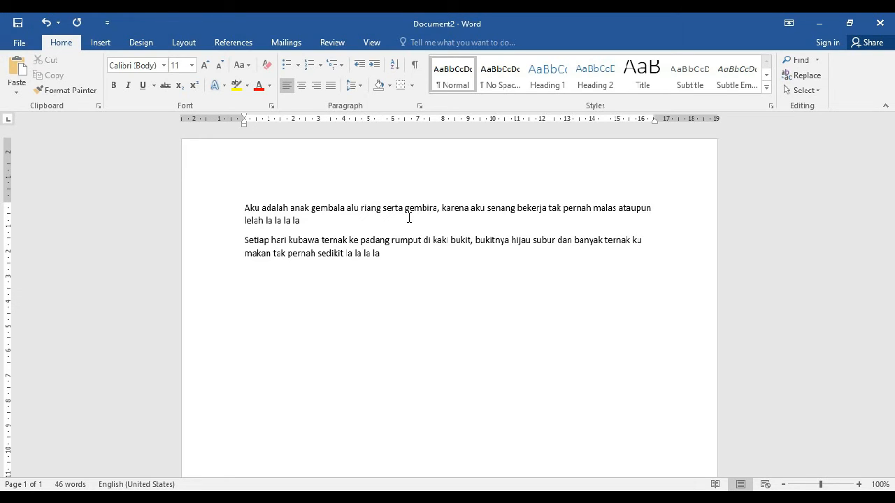
key(BackSpace)
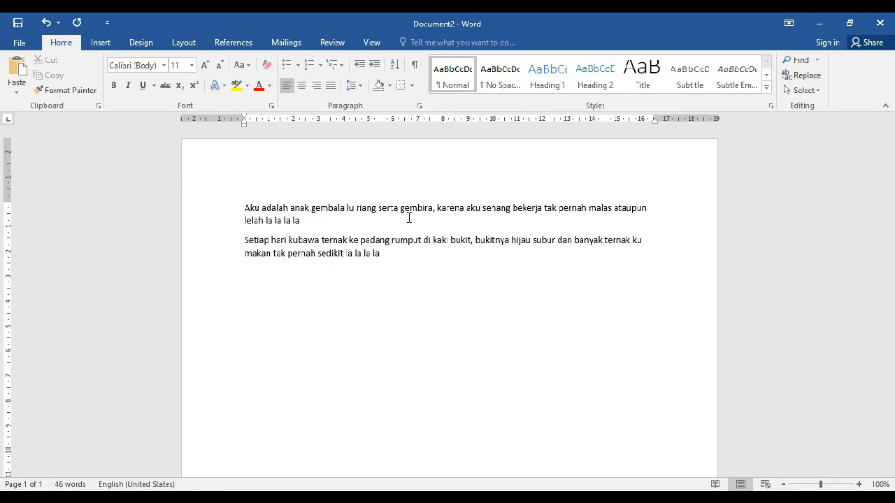
key(BackSpace)
key(BackSpace)
key(BackSpace)
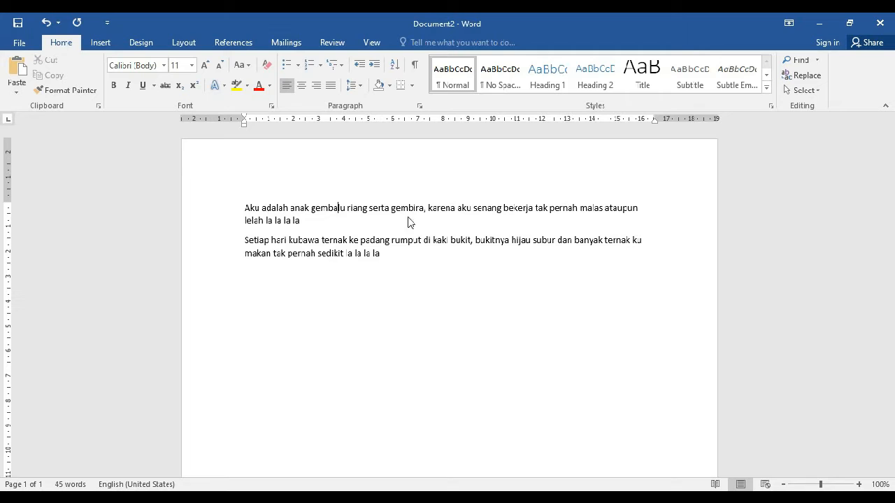
text(la sela)
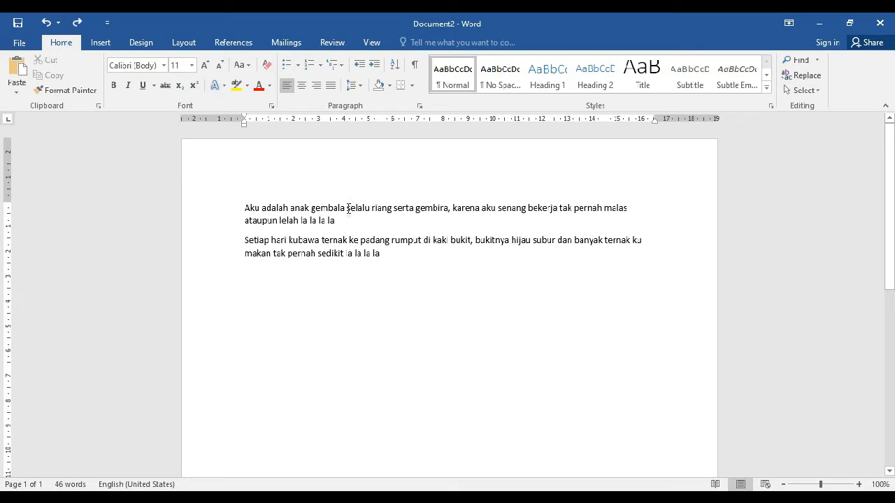
Select the phrase "Aku adalah anak gembala selalu riang serta gembira" at the start of the first paragraph
click(402, 255)
click(395, 221)
drag(246, 207, 448, 208)
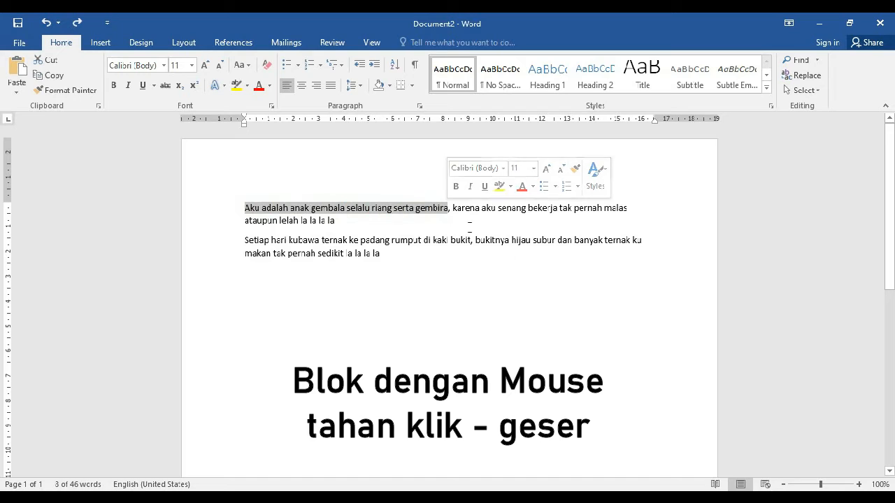
Select single words of the first line one after another: "adalah", "gembala", "riang", and "adalah" again
double_click(275, 209)
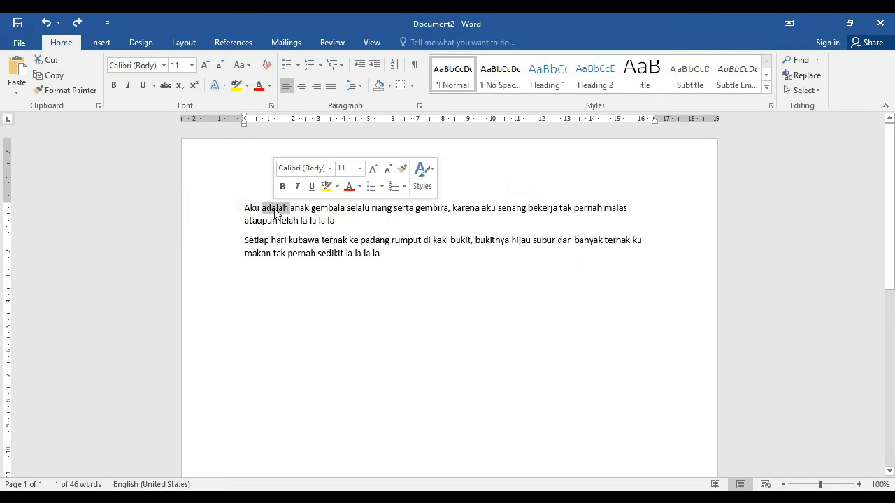
double_click(323, 210)
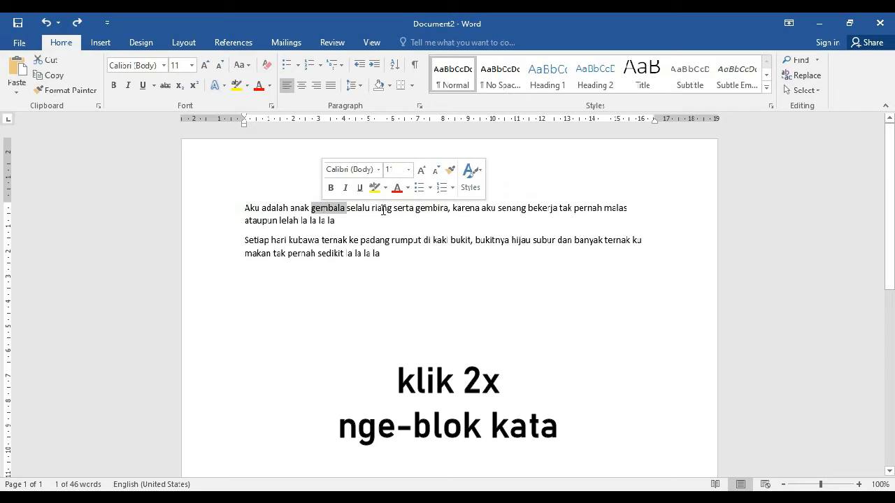
double_click(383, 209)
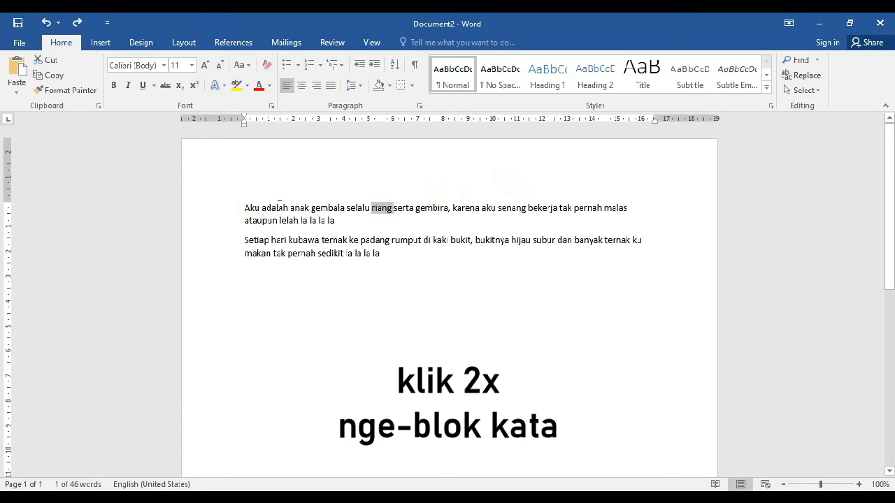
double_click(278, 208)
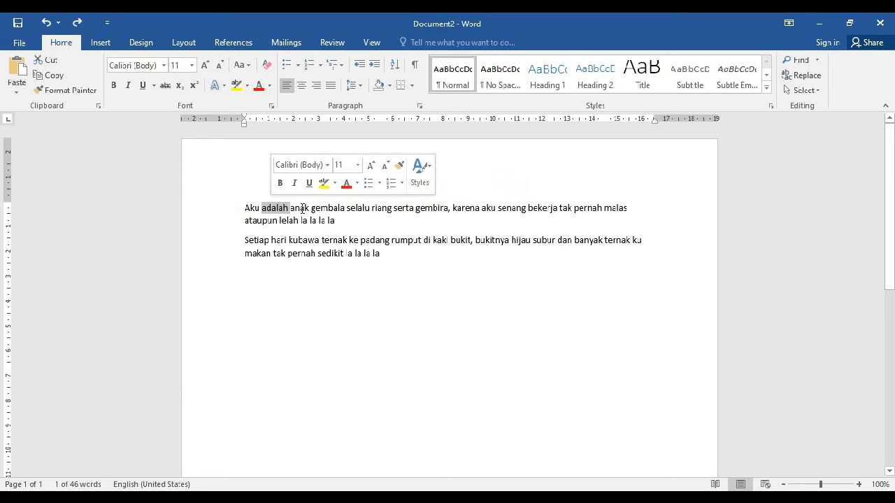
Select the whole first paragraph from within its text, and clear the selection
triple_click(302, 208)
double_click(303, 209)
click(303, 210)
double_click(303, 210)
click(302, 210)
triple_click(303, 210)
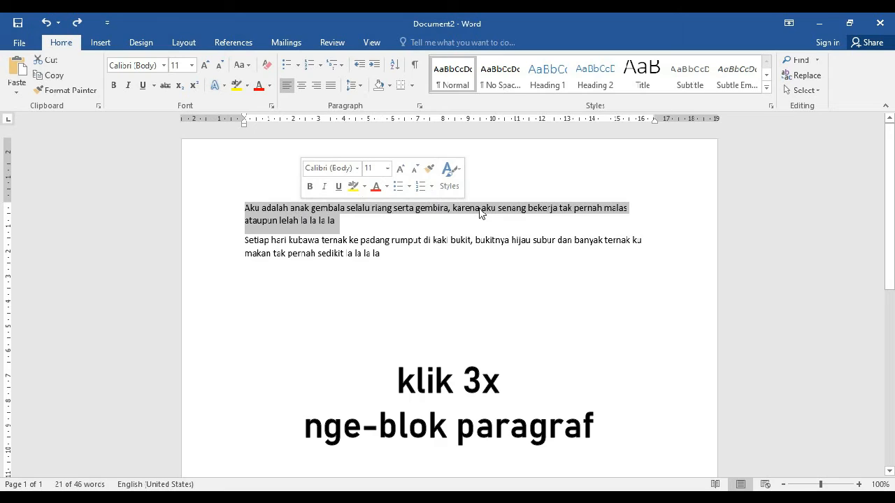
click(416, 222)
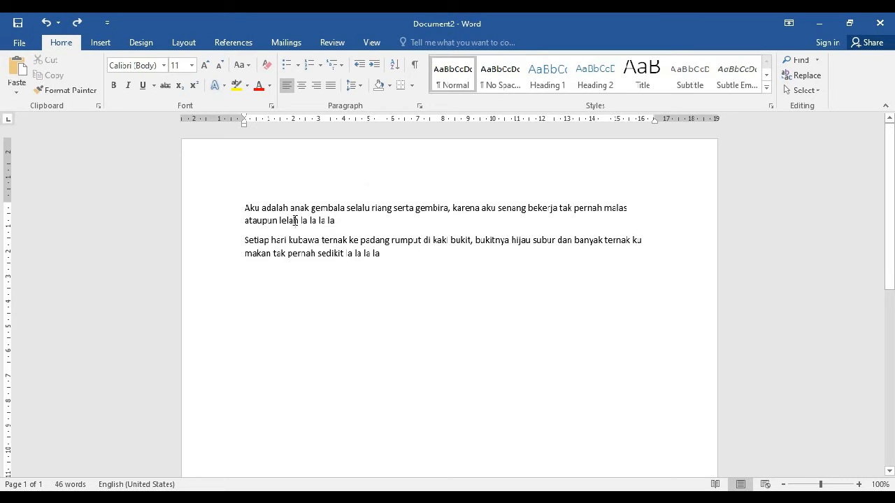
Select individual lines of both paragraphs from the page margin, one at a time, ending with the last line of the second paragraph
click(212, 212)
click(211, 227)
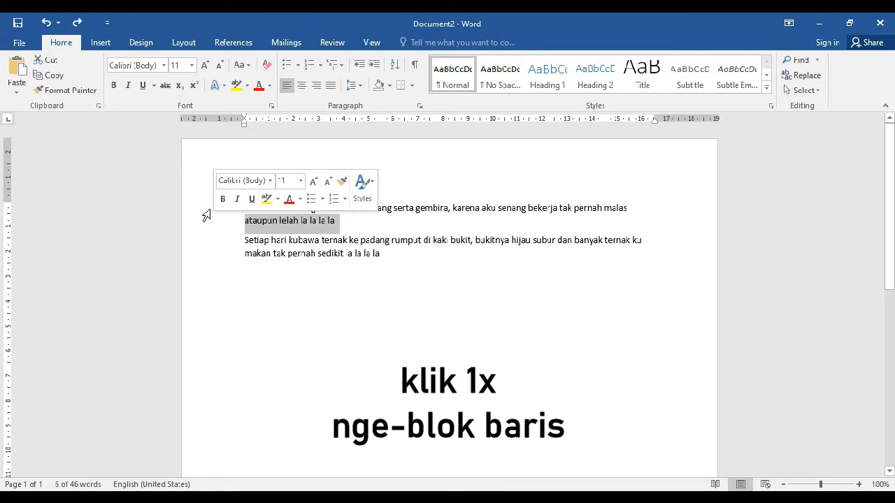
click(201, 213)
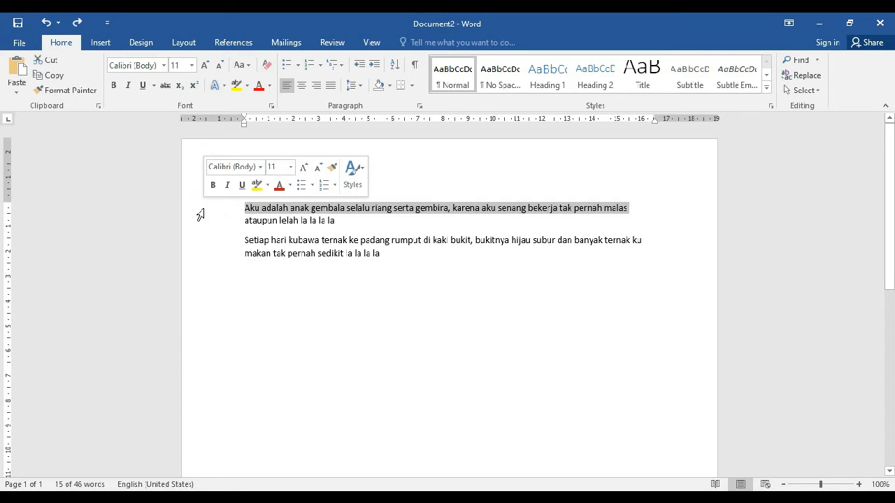
click(200, 225)
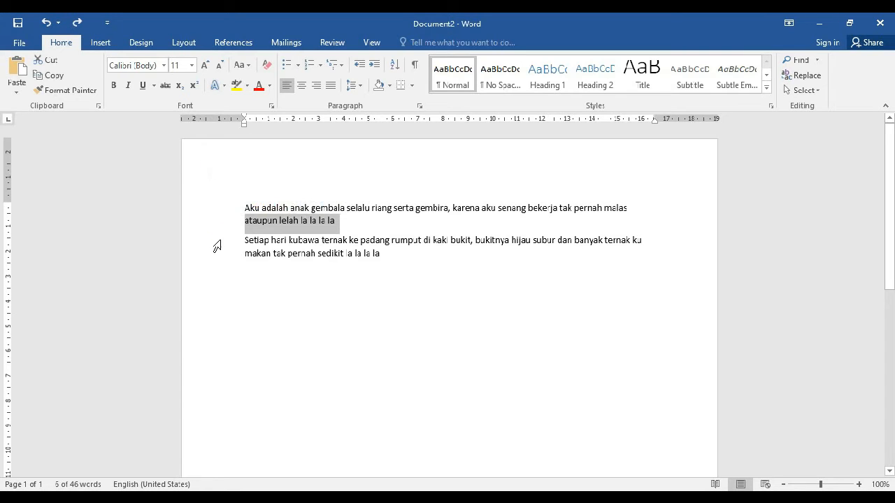
click(217, 244)
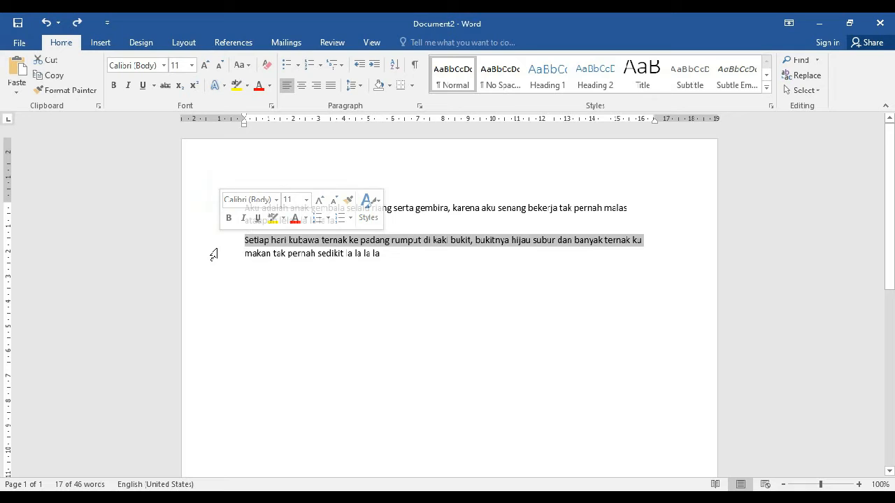
click(213, 254)
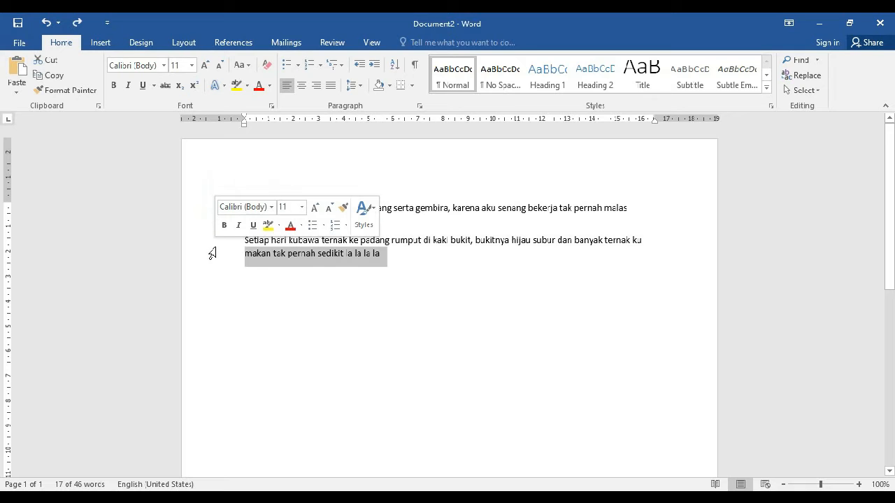
Select from the page margin the whole first paragraph, the whole second paragraph, and the entire document in turn, and clear the selection
click(194, 214)
double_click(198, 225)
mouse_move(199, 225)
mouse_down()
mouse_move(198, 256)
mouse_move(202, 203)
mouse_move(204, 248)
mouse_move(209, 211)
mouse_up()
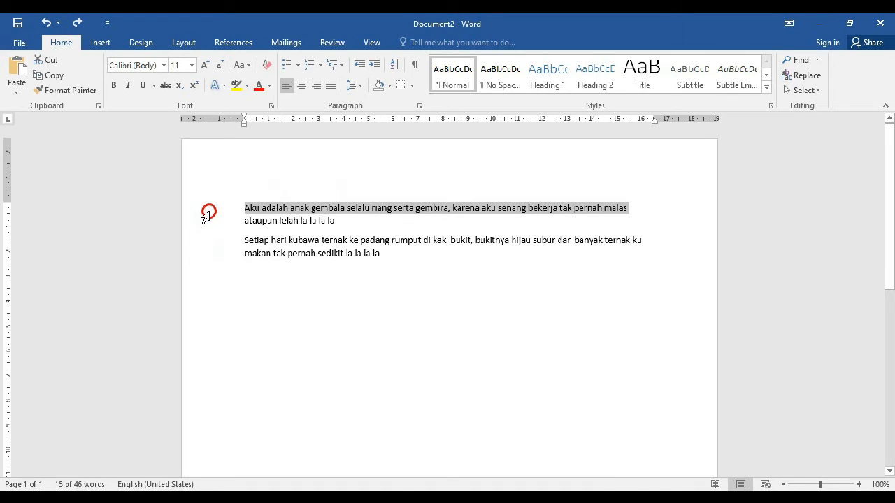
double_click(209, 219)
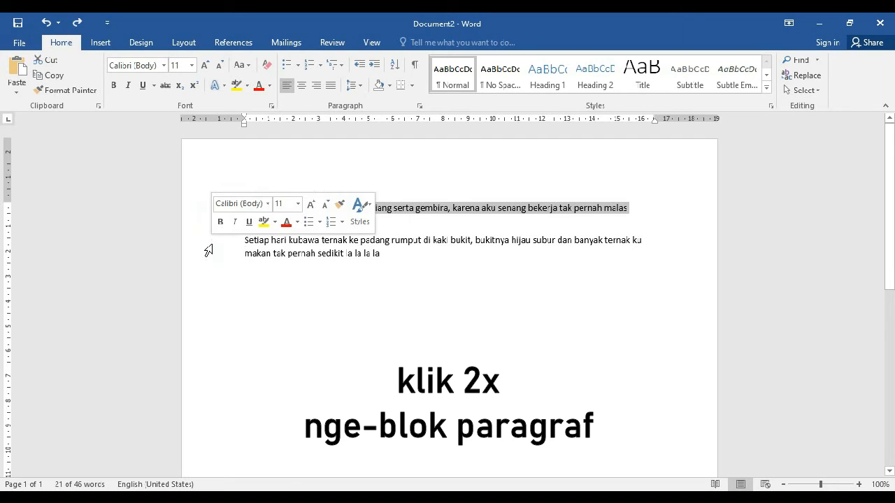
double_click(206, 249)
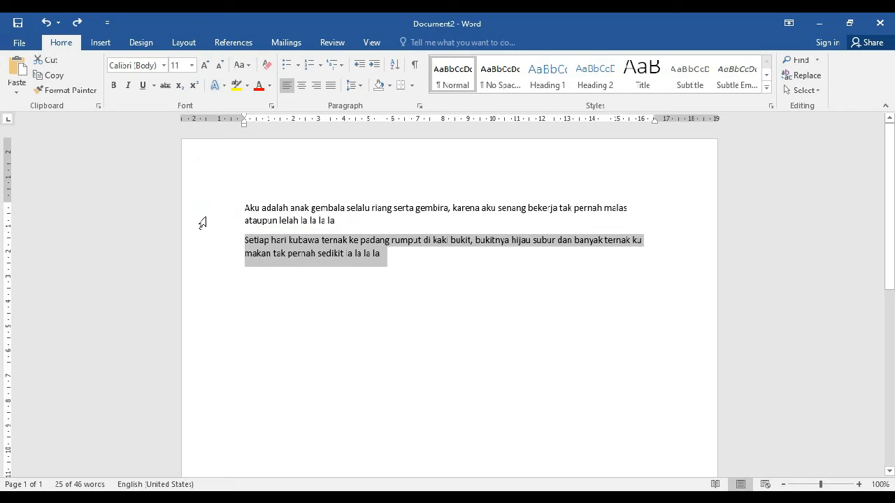
triple_click(202, 223)
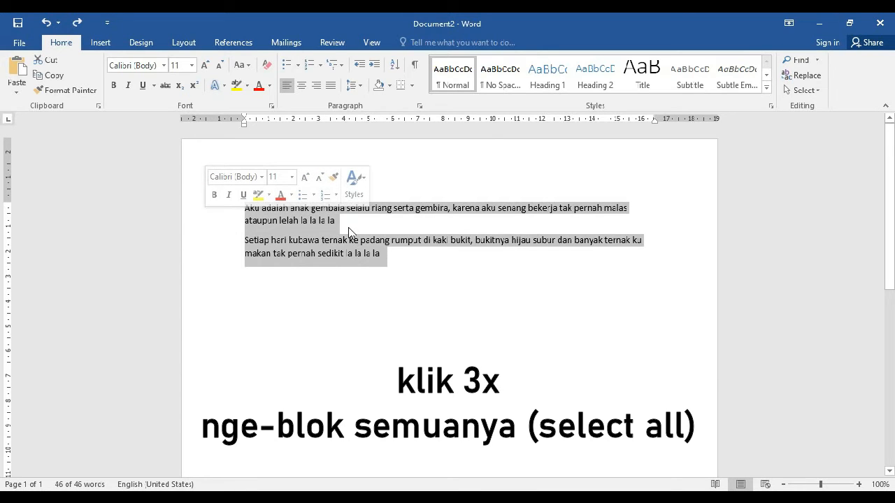
click(350, 228)
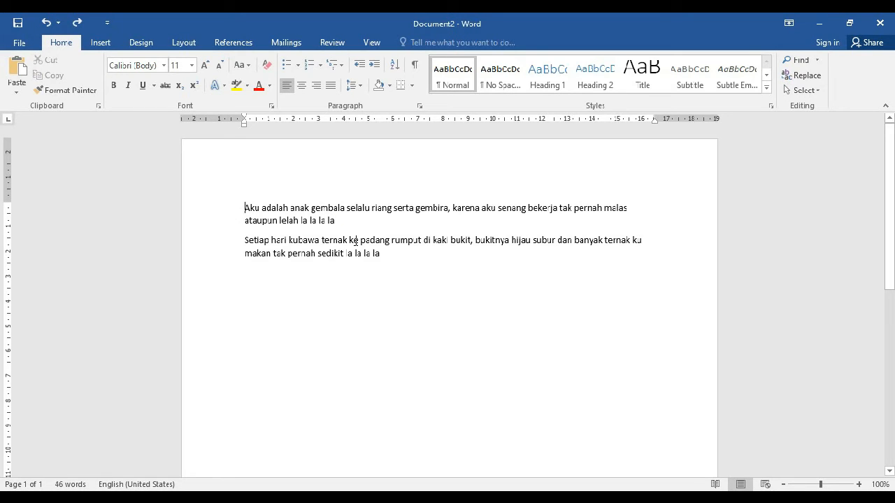
Place the cursor at the start and end of the first paragraph, select that whole paragraph from the margin, and clear the selection
click(379, 253)
click(246, 207)
click(343, 221)
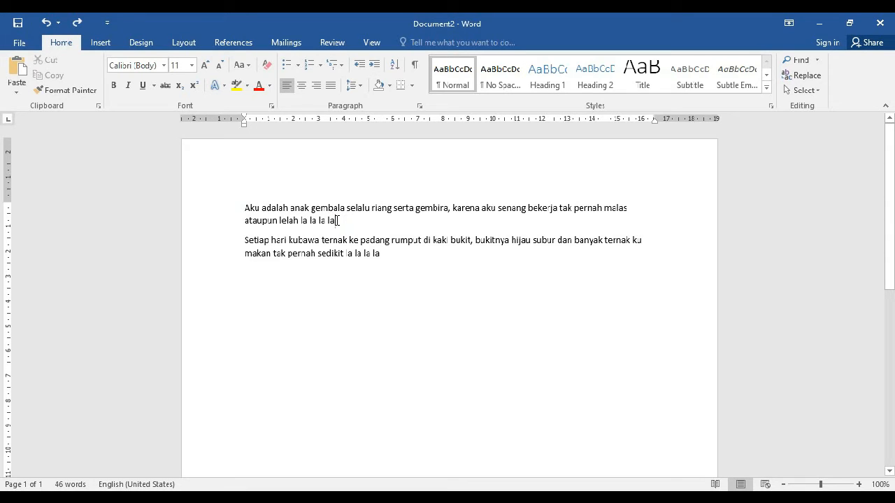
double_click(216, 213)
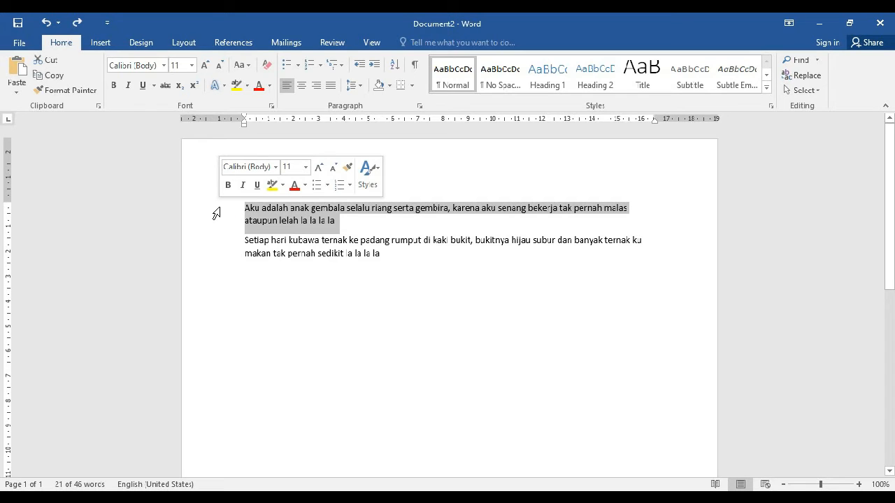
click(341, 225)
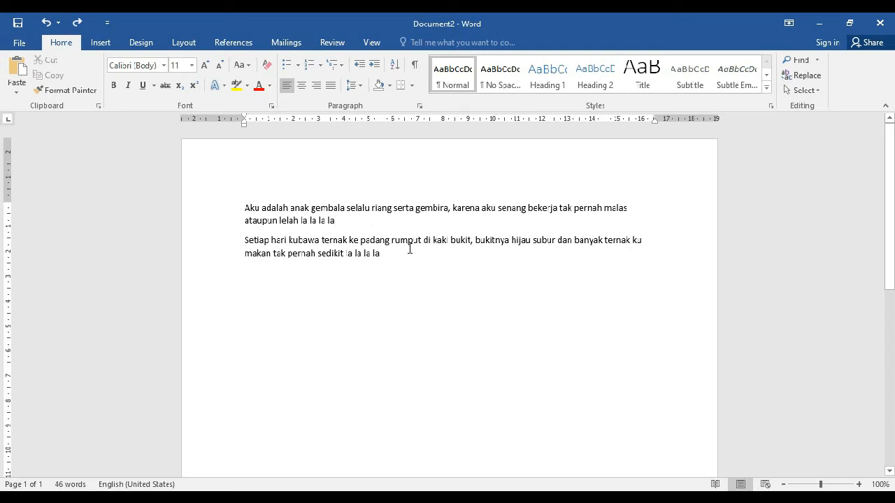
Add two new paragraphs below the second paragraph, containing "3" and "4"
key(Return)
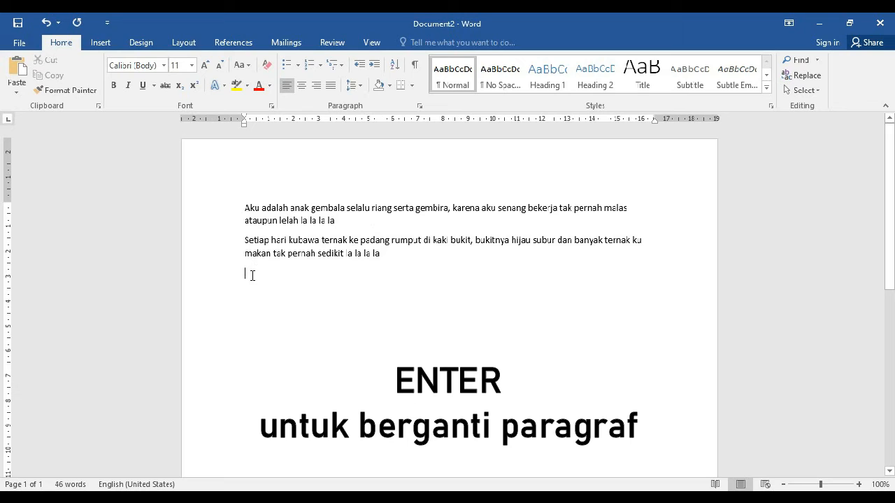
text(3)
key(Return)
text(4)
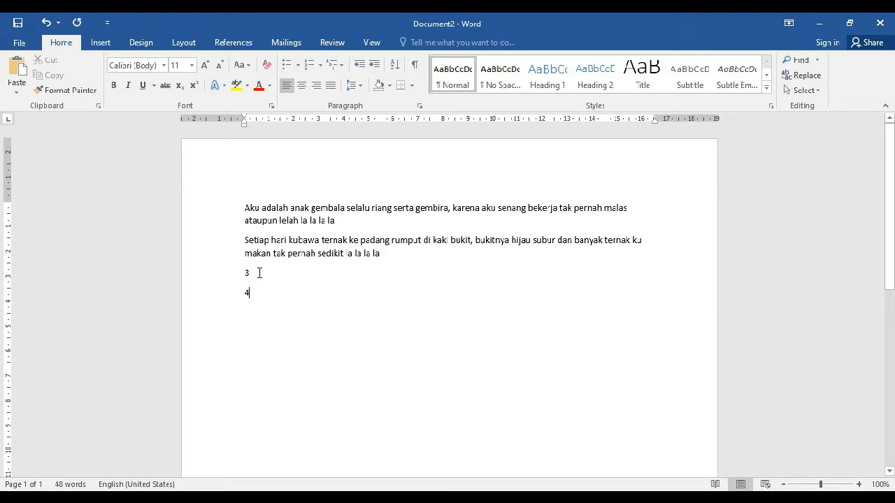
Select each of the four paragraphs one at a time from the page margin, select the entire document, and clear the selection
double_click(219, 215)
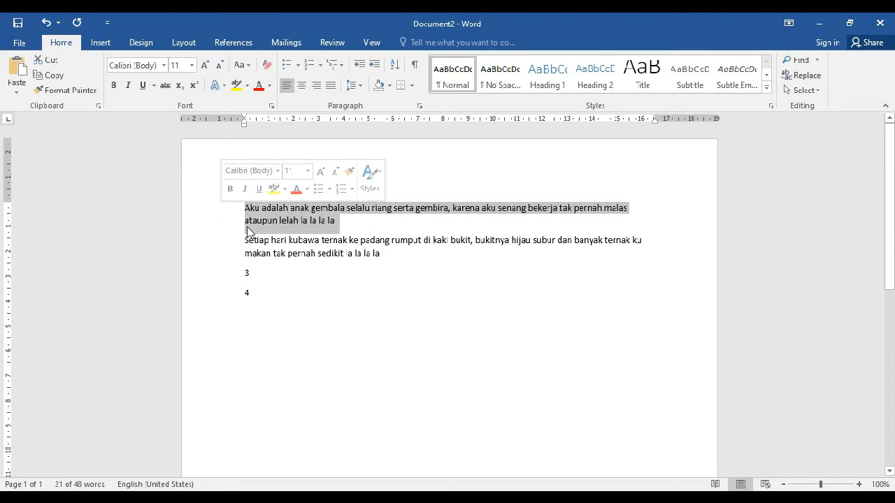
double_click(210, 246)
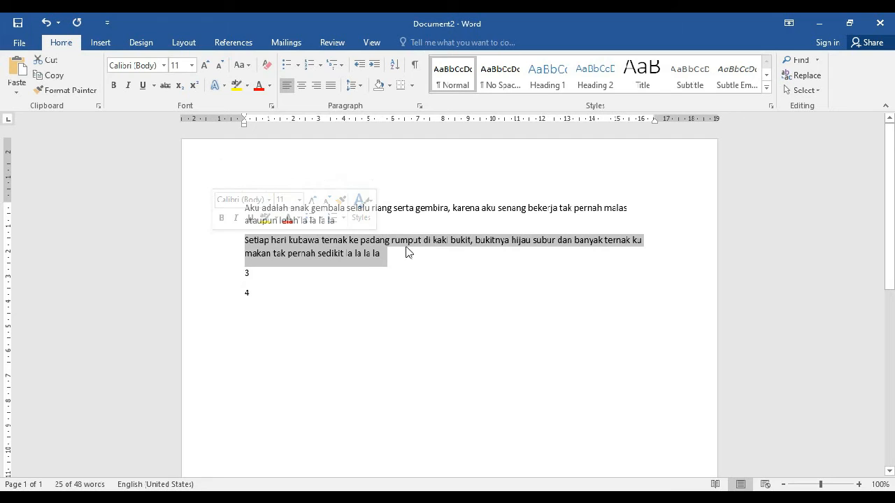
click(201, 278)
click(215, 300)
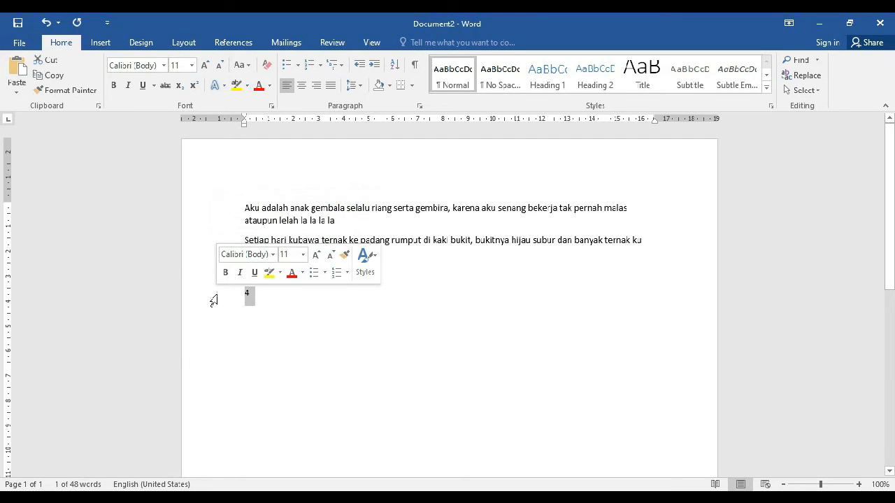
click(200, 276)
key(ctrl+shift+Home)
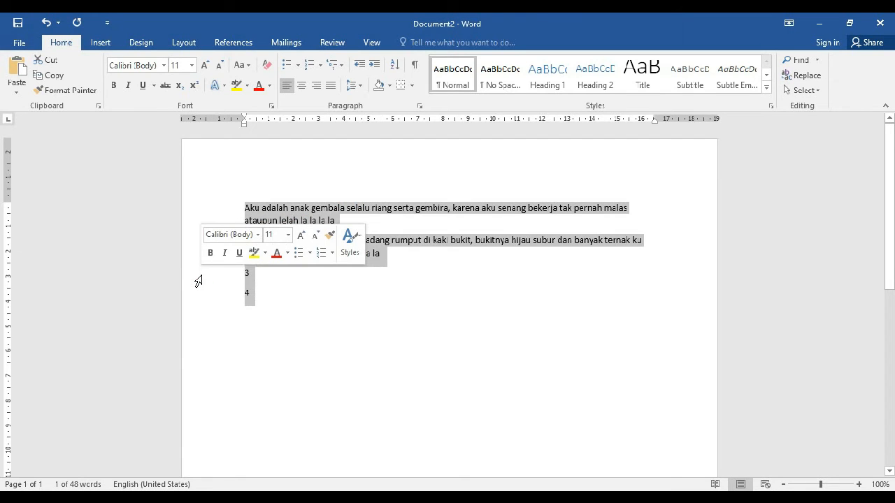
click(312, 289)
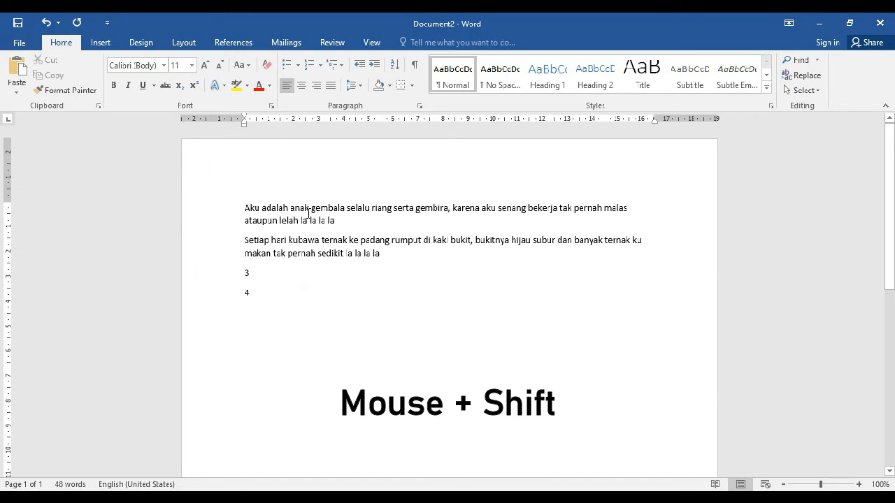
Select the range from the first paragraph's start through "gembira", clear it, and select "Aku adalah anak gembala" instead
click(246, 205)
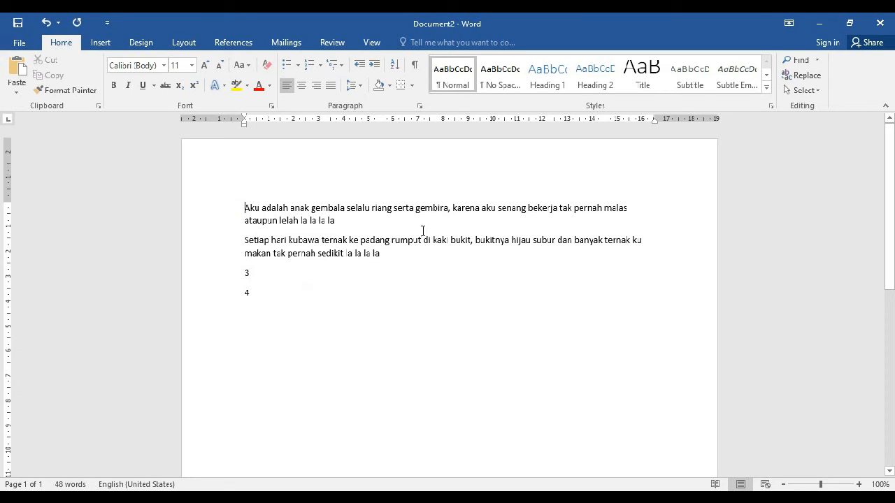
shift+click(448, 208)
click(302, 221)
drag(245, 208, 343, 208)
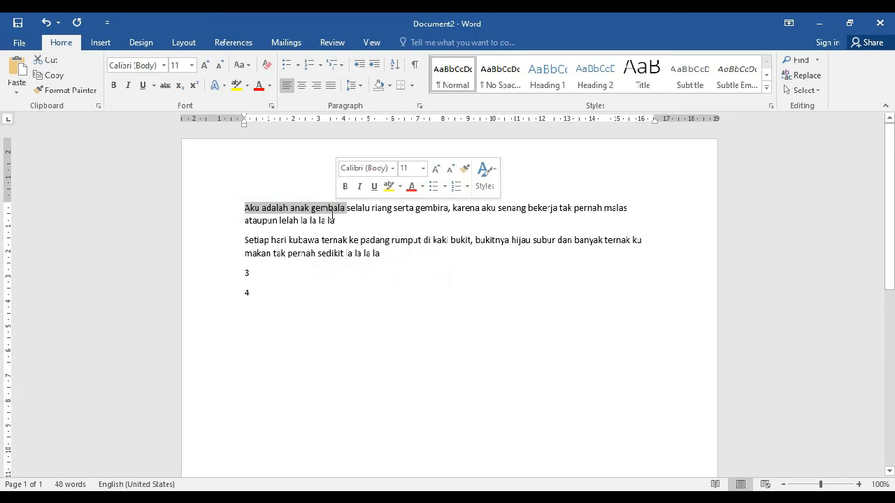
Select the first paragraph as one range from its start to the final "la", and clear the selection
click(305, 221)
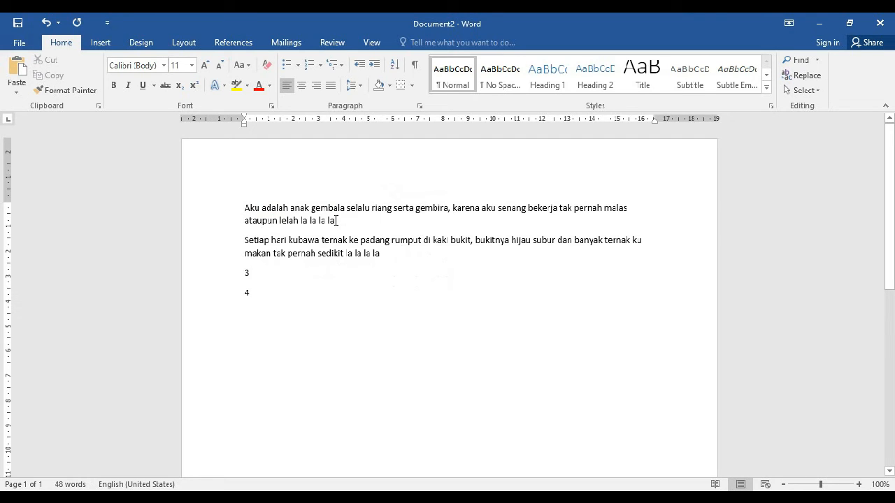
shift+click(336, 220)
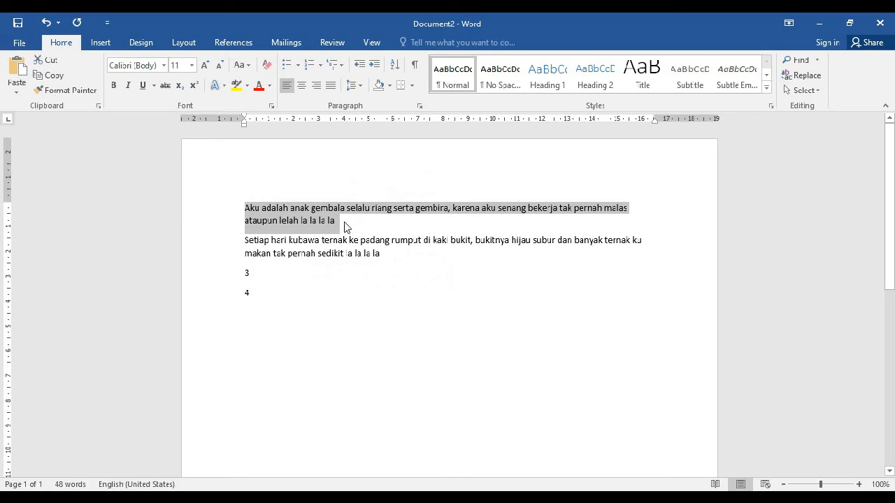
click(352, 233)
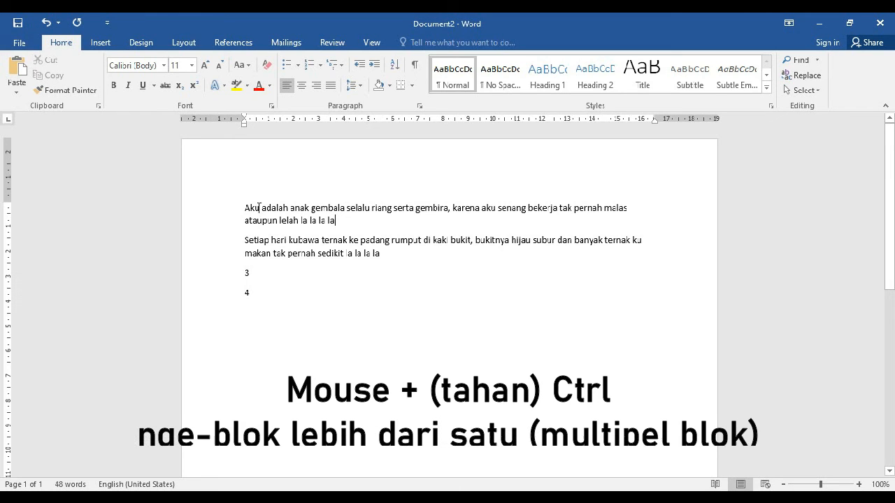
Select the separate words "Aku", "gembala", "Setiap", "padang", "bukitnya" and "gembira" together, and clear the selection
double_click(253, 208)
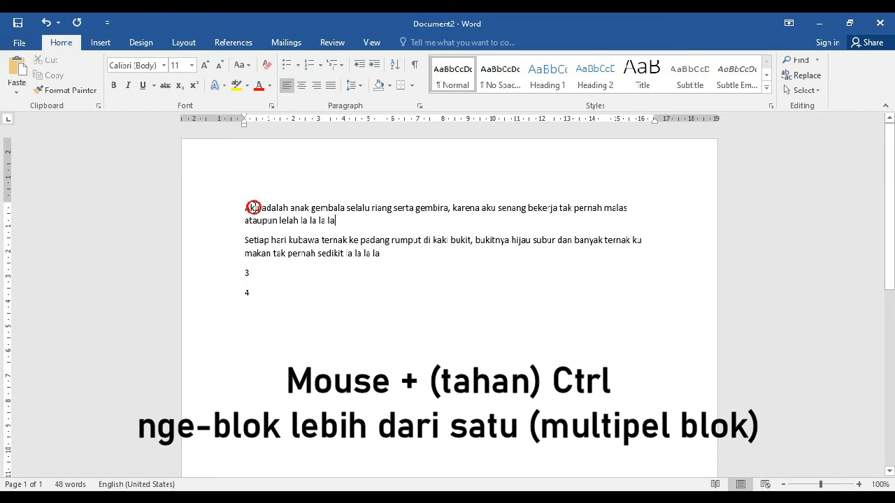
ctrl+double_click(326, 208)
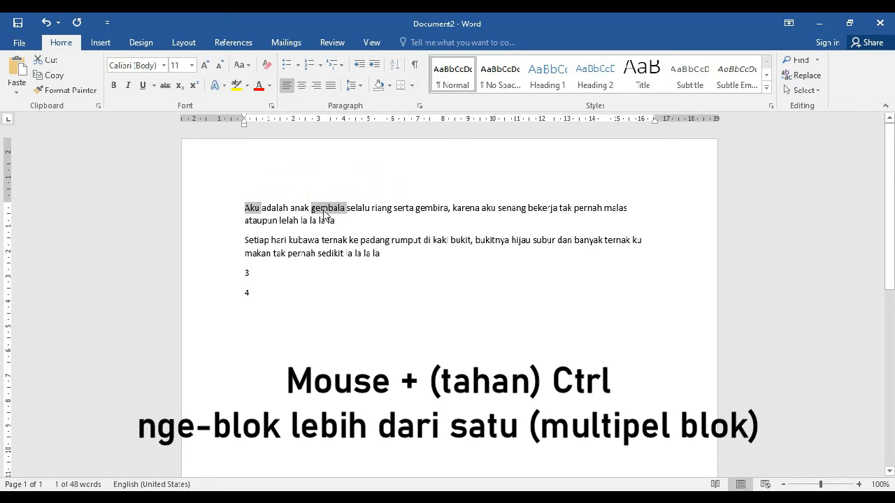
ctrl+double_click(258, 241)
ctrl+double_click(372, 241)
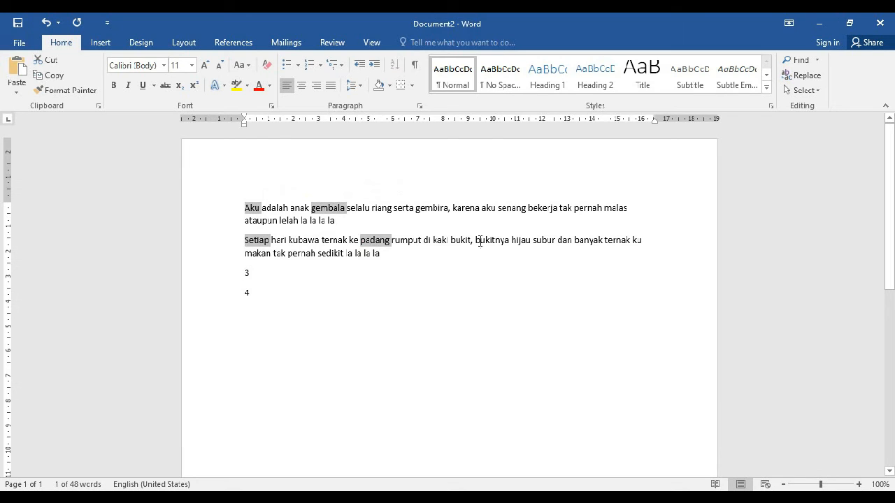
ctrl+double_click(496, 241)
ctrl+double_click(428, 208)
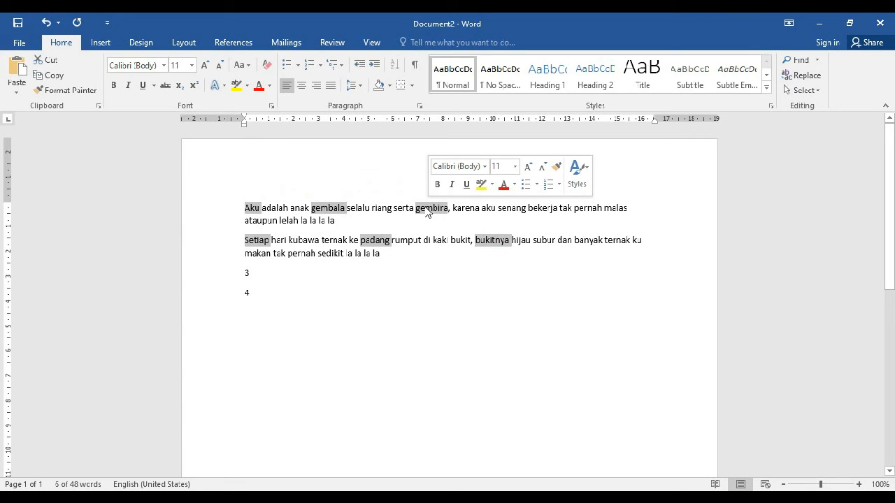
click(268, 208)
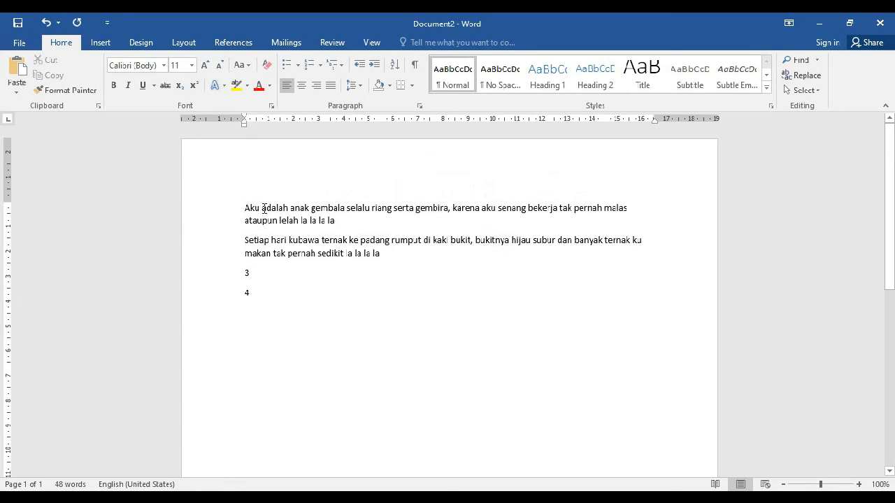
Select the separate words "Aku", "selalu", "gembira" and "senang" in the first line together, and clear the selection
double_click(250, 208)
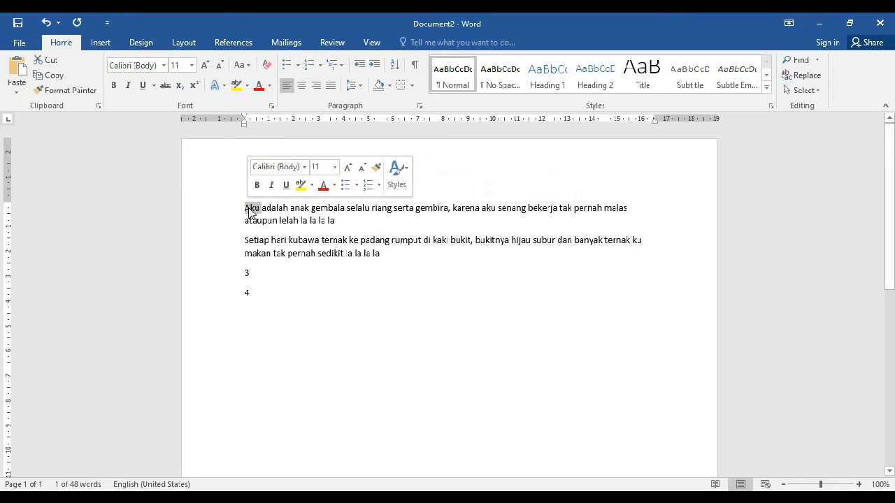
ctrl+double_click(359, 208)
ctrl+double_click(432, 208)
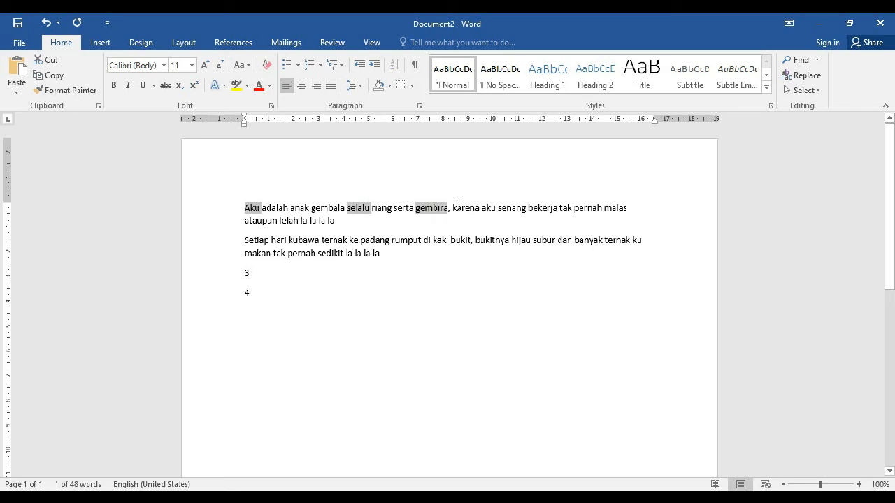
ctrl+double_click(509, 210)
click(387, 236)
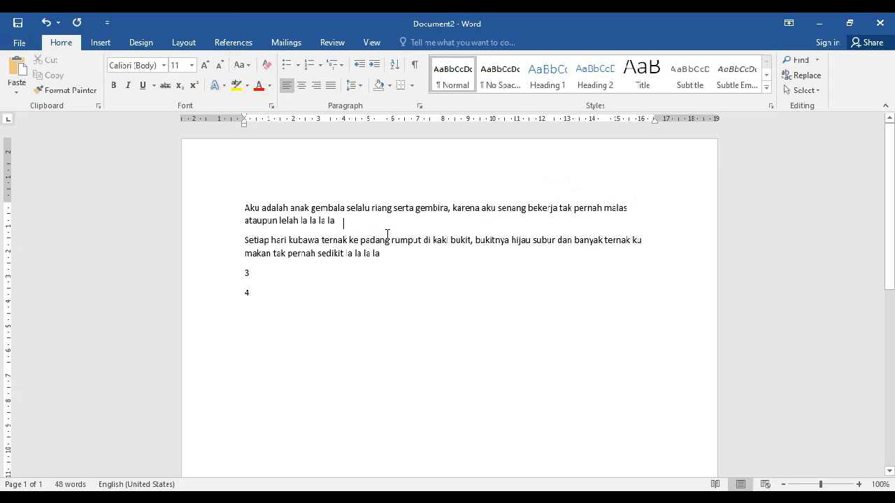
Move the cursor to the start of the first paragraph and extend a selection character by character through "Aku adalah anak gemba"
key(Left)
key(Left)
key(Left)
key(Left)
key(Left)
key(Left)
key(Left)
key(Left)
key(Left)
key(Left)
key(Left)
key(Left)
key(Left)
key(Left)
key(Left)
key(Left)
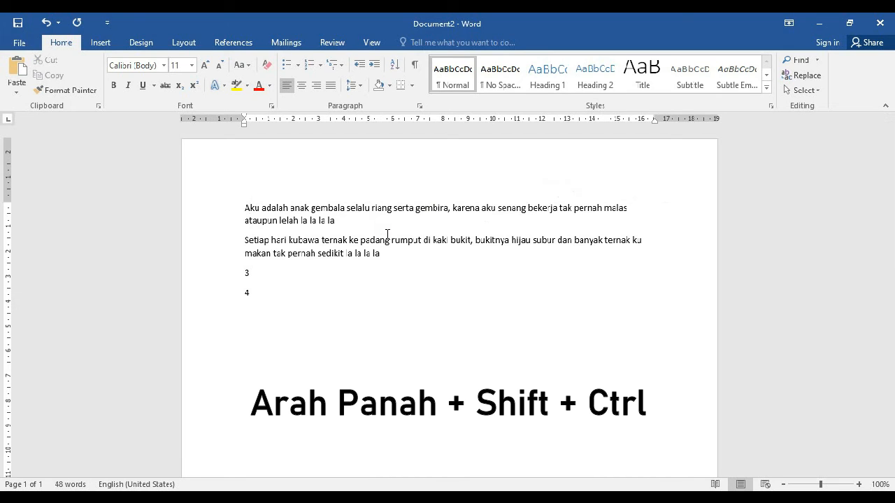
key(ctrl+shift+Right)
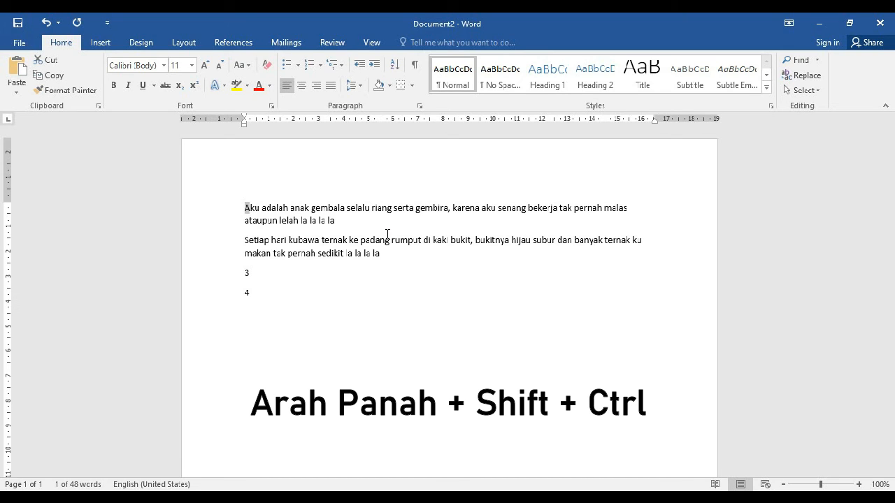
key(shift+Right)
key(shift+Right)
key(shift+Right)
key(shift+Right)
key(shift+Right)
key(shift+Right)
key(shift+Right)
key(shift+Right)
key(shift+Right)
key(shift+Right)
key(shift+Right)
key(shift+Right)
key(shift+Right)
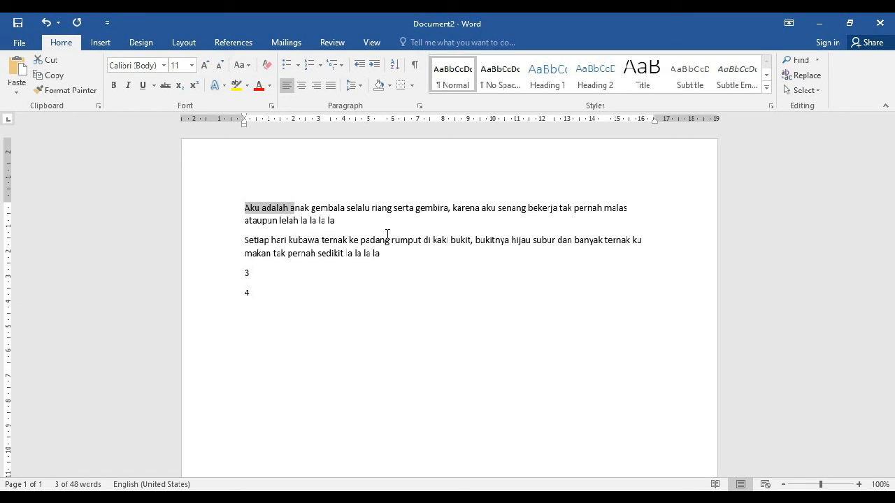
key(shift+Right)
key(shift+Right)
key(shift+Right)
key(shift+Right)
key(shift+Right)
key(shift+Right)
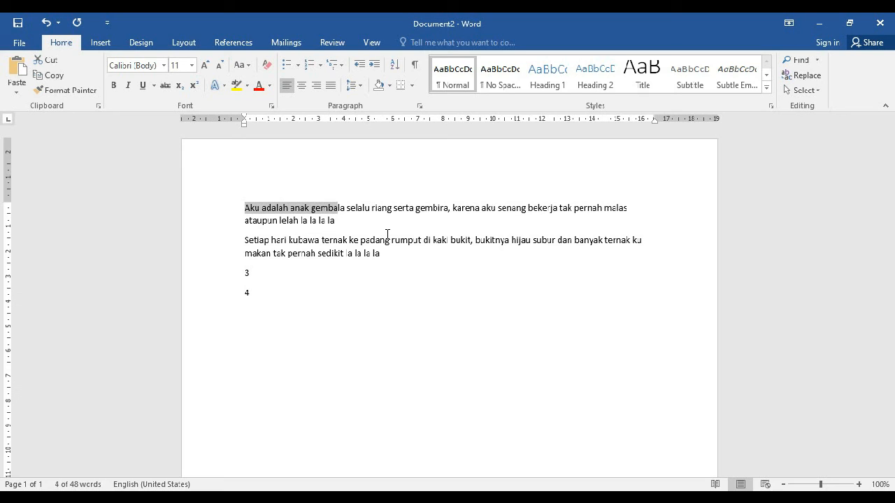
Extend the selection word by word through "riang" in the first line
key(ctrl+shift+Right)
key(ctrl+shift+Right)
key(ctrl+shift+Right)
key(ctrl+shift+Right)
key(ctrl+shift+Right)
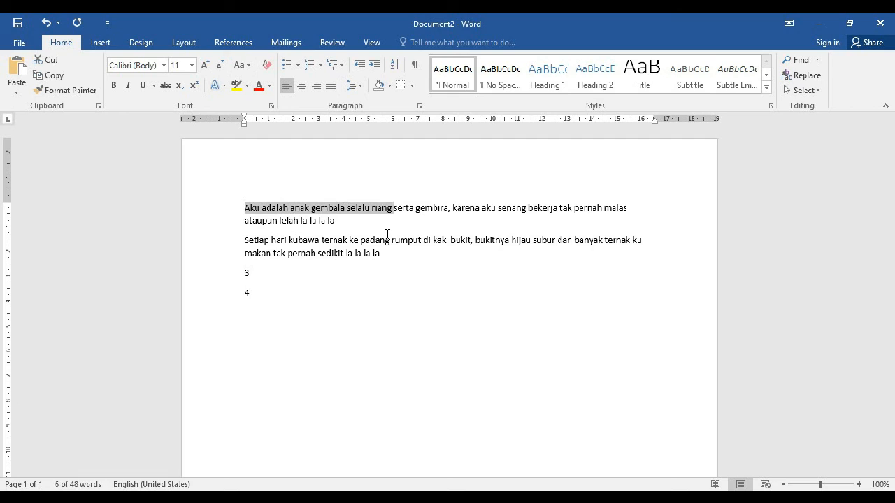
Extend the selection past "riang" by characters and whole words, and shrink it back to "riang" the same way
key(shift+Right)
key(shift+Right)
key(ctrl+shift+Right)
key(ctrl+shift+Right)
key(ctrl+shift+Left)
key(ctrl+shift+Left)
key(shift+Left)
key(shift+Left)
key(ctrl+shift+Left)
key(ctrl+shift+Left)
Extend the selection line by line three lines down, and shrink it back to "riang" in the first line
key(shift+Down)
key(shift+Down)
key(shift+Down)
key(shift+Up)
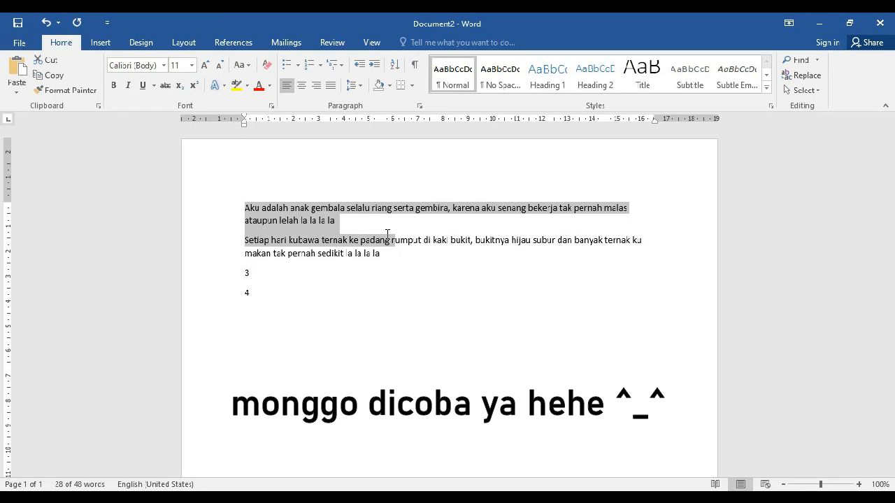
key(shift+Up)
key(shift+Up)
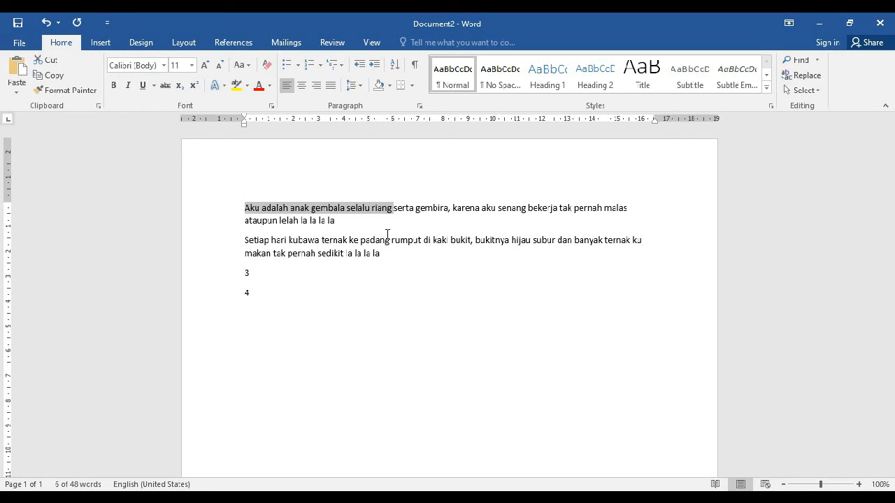
Extend the selection paragraph by paragraph into the second paragraph, and shrink it back to the whole first paragraph
key(ctrl+shift+Down)
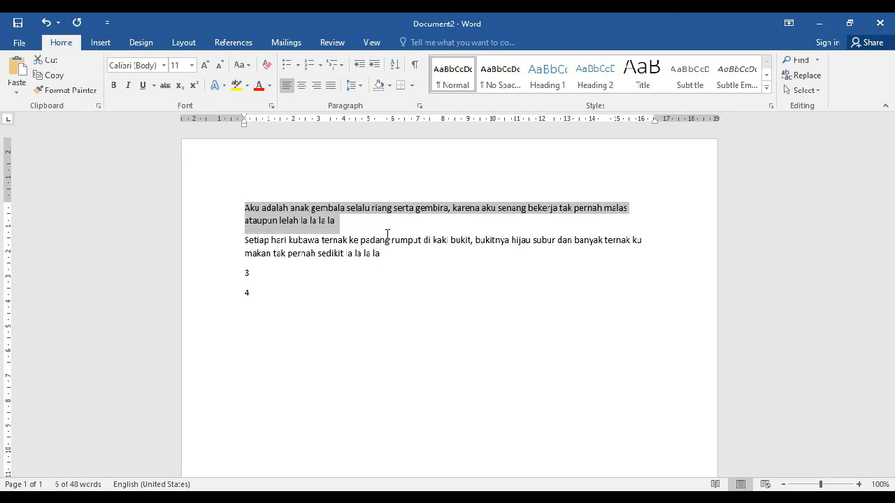
key(ctrl+shift+Down)
key(ctrl+shift+Up)
key(ctrl+shift+Up)
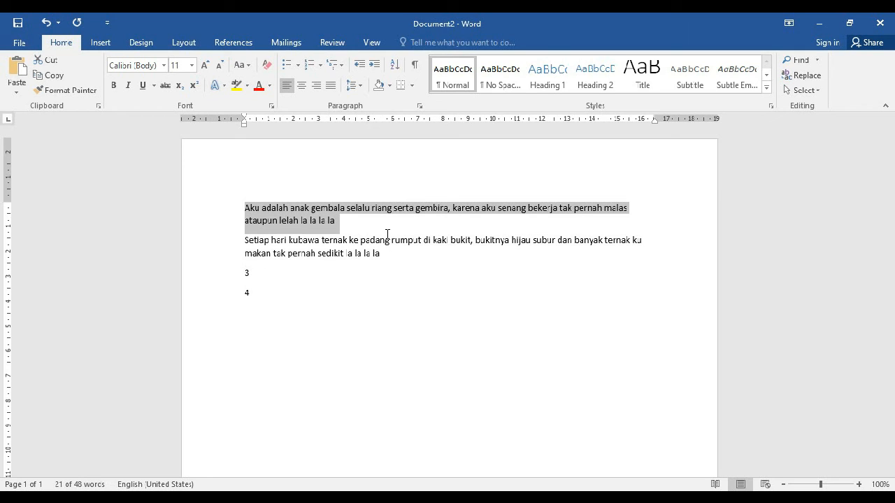